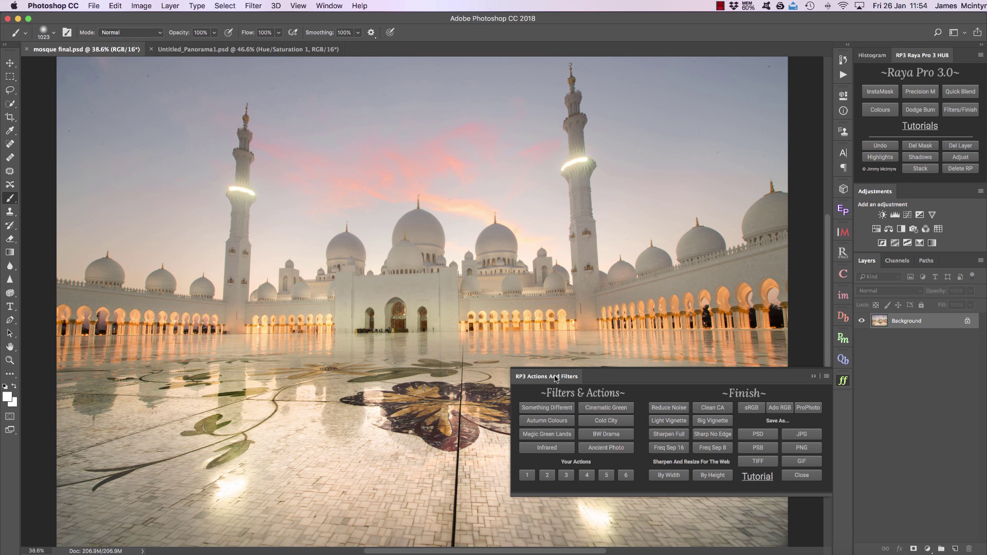
# - Move the RP3 Actions And Filters panel aside, toggle it several times, and leave it collapsed
pyautogui.moveTo(555, 379); pyautogui.dragTo(715, 441)
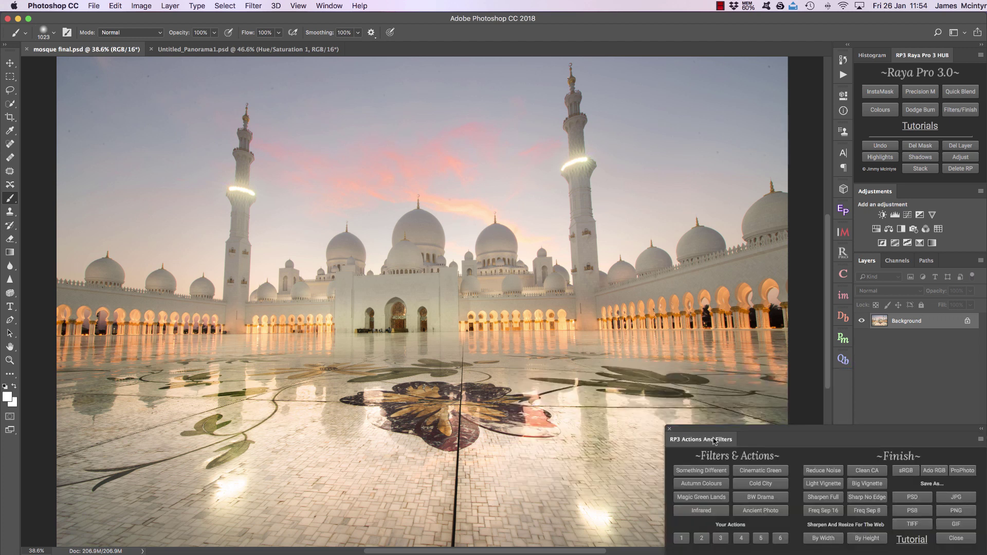
pyautogui.click(958, 112)
pyautogui.click(958, 112)
pyautogui.click(958, 112)
pyautogui.click(957, 112)
pyautogui.moveTo(702, 439); pyautogui.dragTo(841, 219)
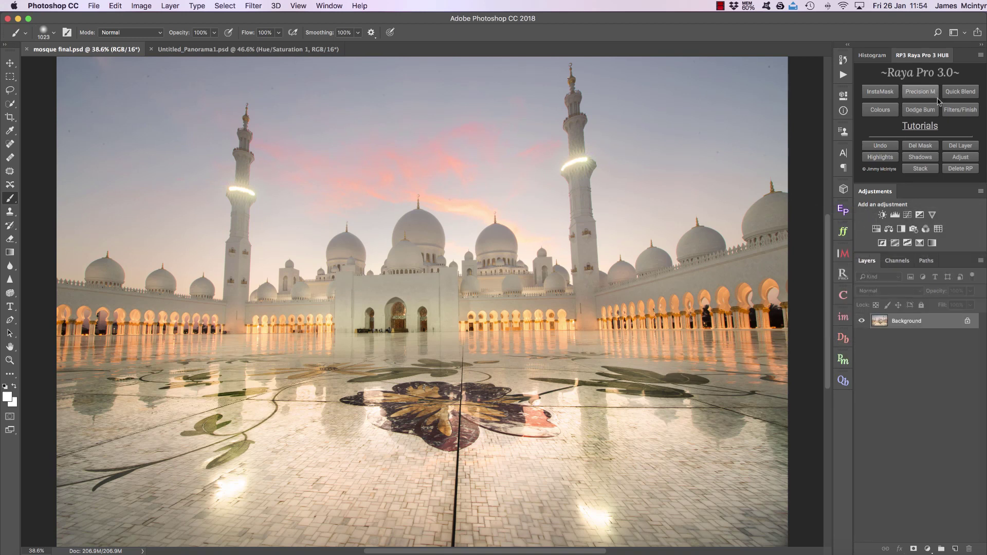
# - Open the RP3 Actions And Filters panel and switch to the Untitled_Panorama1.psd document
pyautogui.click(960, 109)
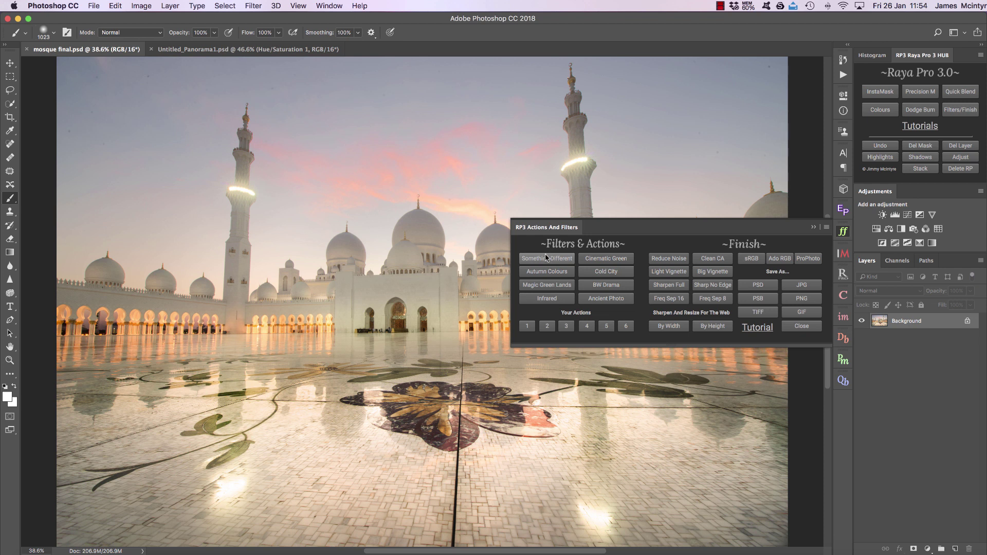
pyautogui.click(210, 49)
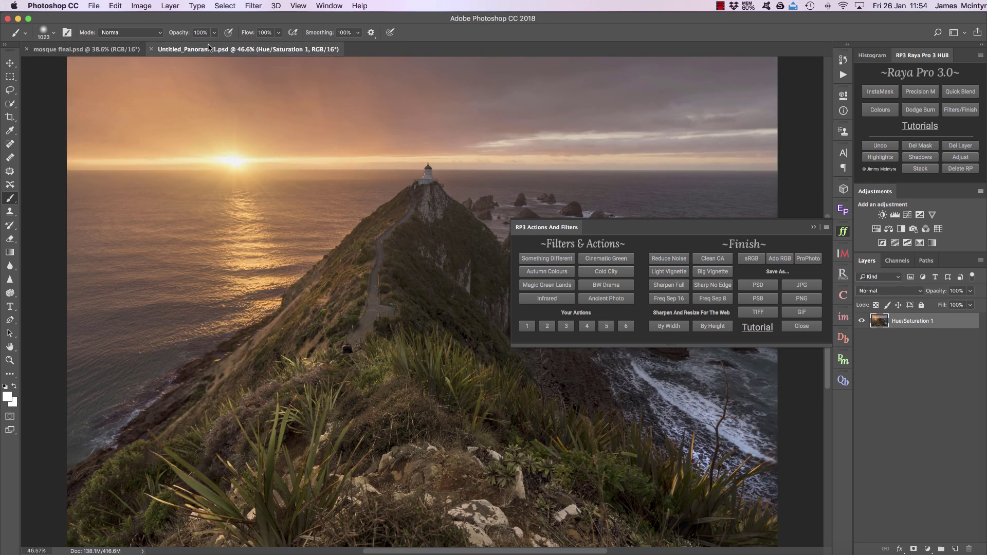
# - Run Magic Green Lands on the lighthouse panorama, accept its Gaussian Blur, and close the RP3 panel
pyautogui.click(553, 288)
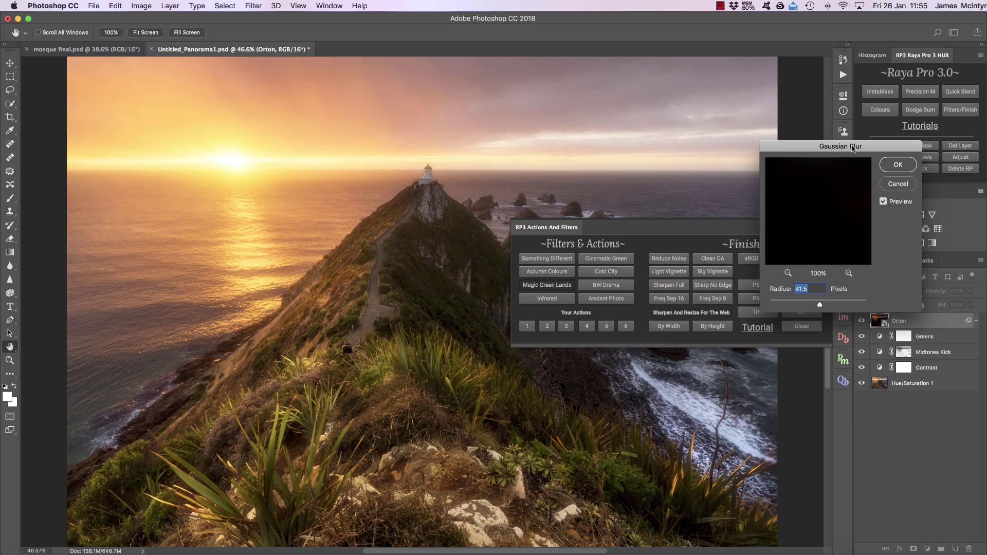
pyautogui.click(896, 166)
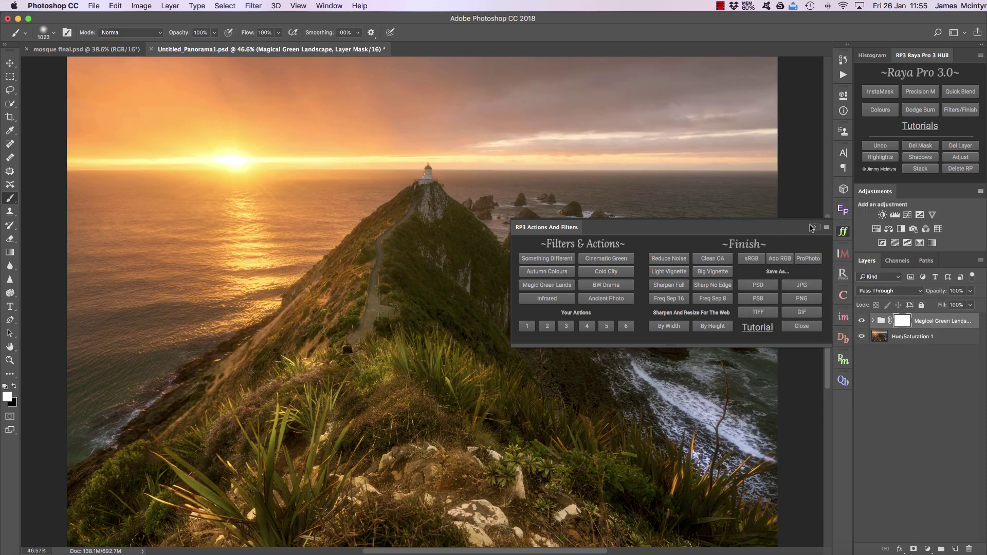
pyautogui.click(812, 228)
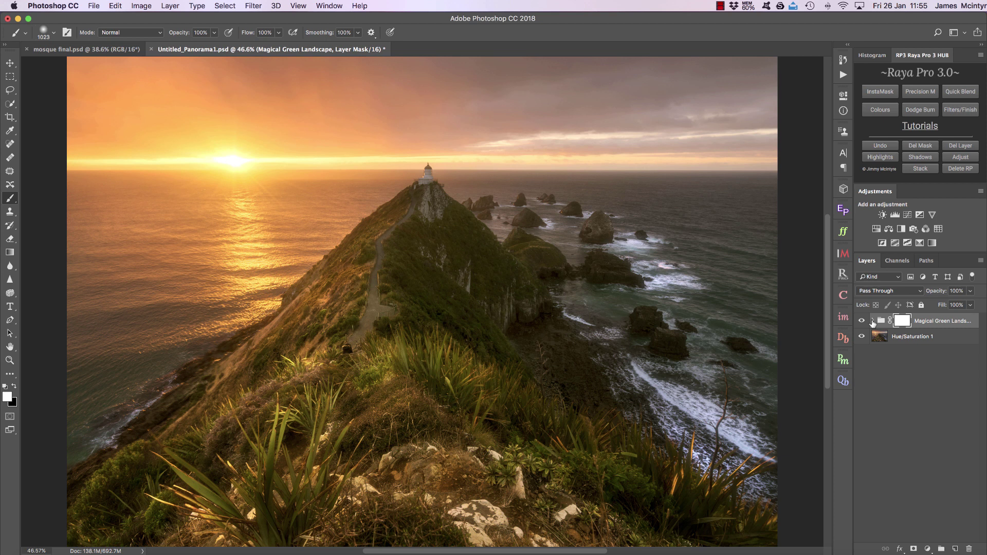
# - Expand the Magical Green Landscape group, hide Boost Greens, and keep Orton opacity at 100%
pyautogui.click(872, 321)
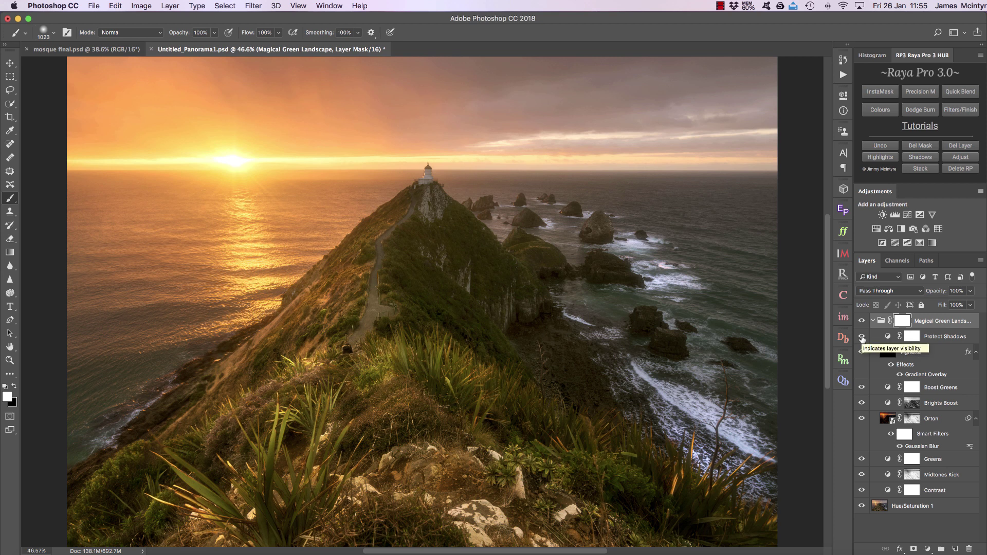
pyautogui.click(886, 335)
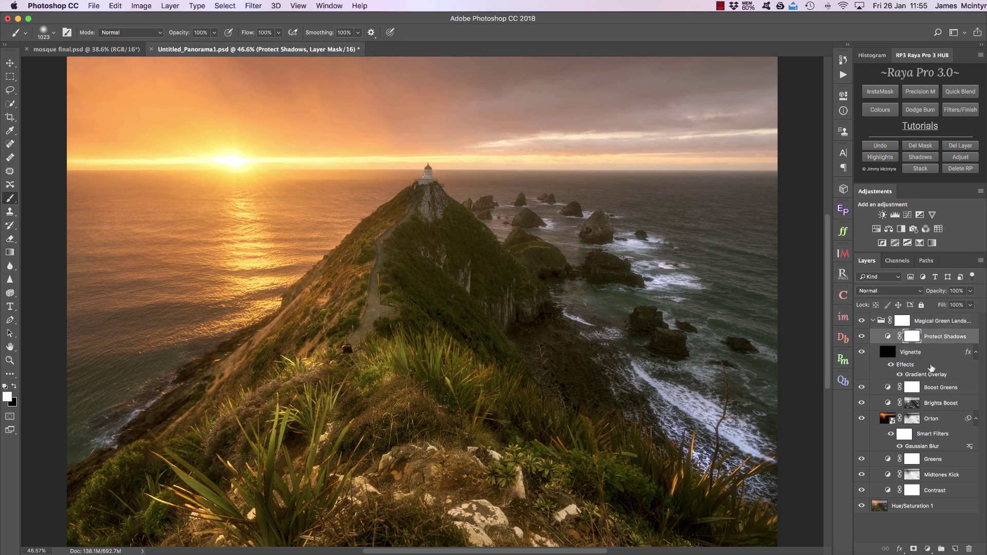
pyautogui.click(930, 406)
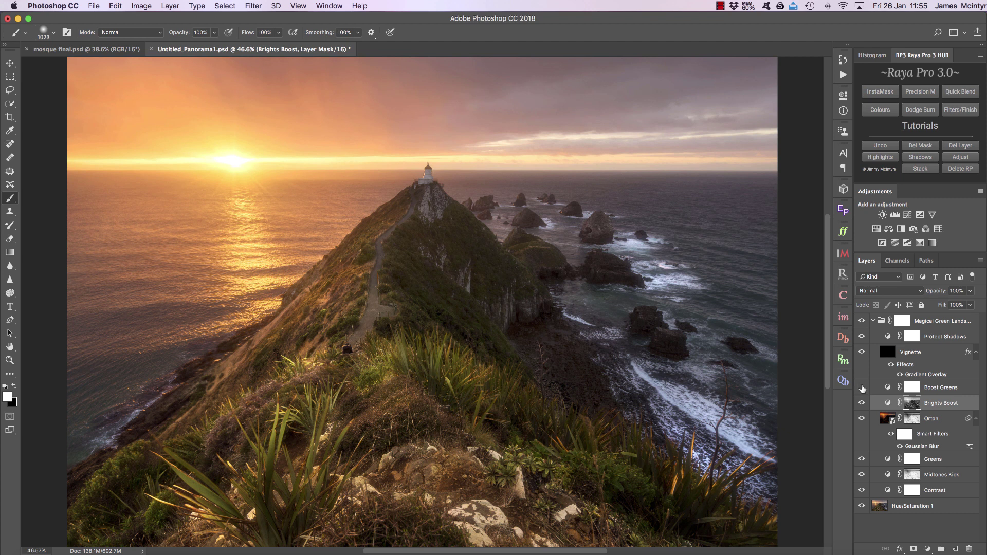
pyautogui.click(862, 387)
pyautogui.click(938, 420)
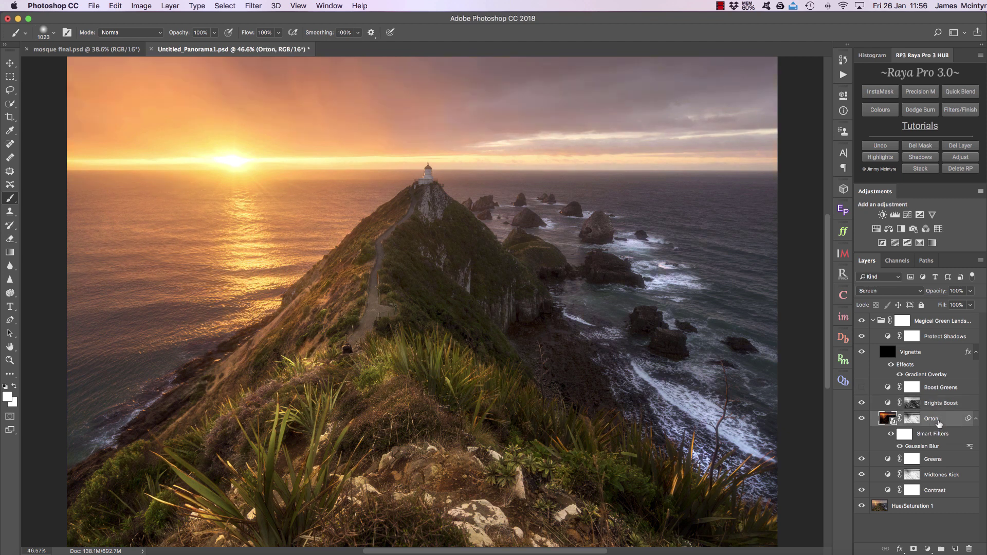
pyautogui.moveTo(939, 293); pyautogui.dragTo(914, 292)
pyautogui.write('100')
pyautogui.press('Return')
# - Compare the Vignette and whole group on and off, then collapse the group with it left on
pyautogui.click(862, 353)
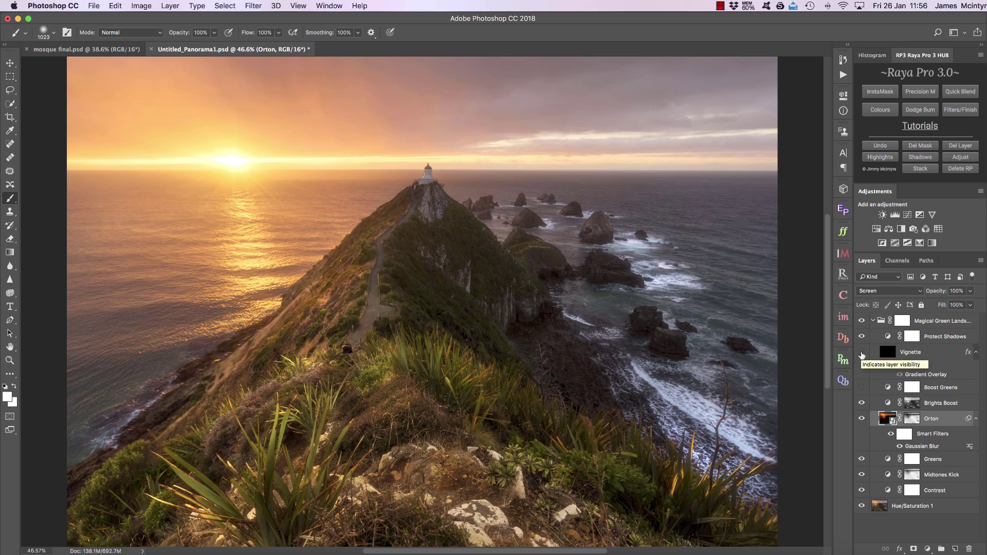
pyautogui.click(861, 354)
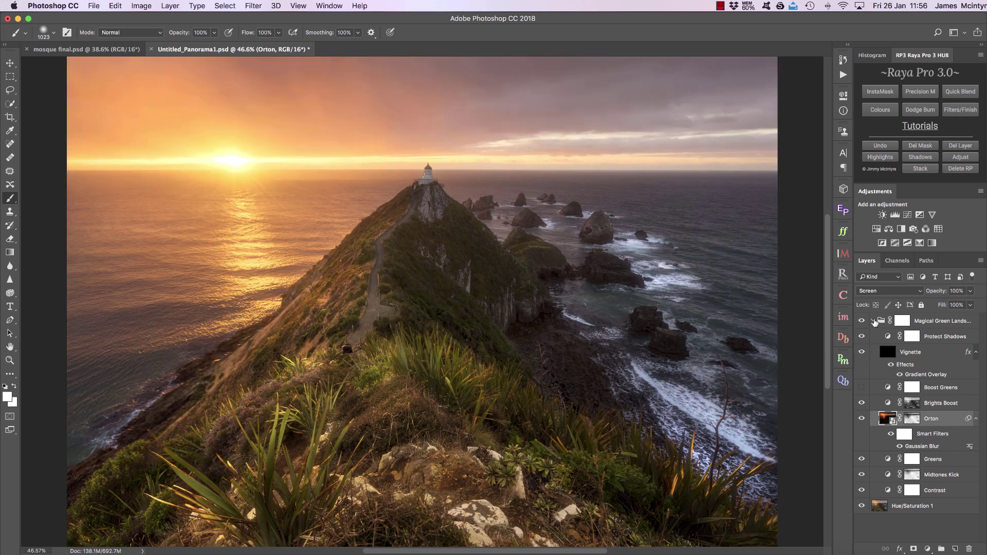
pyautogui.click(874, 321)
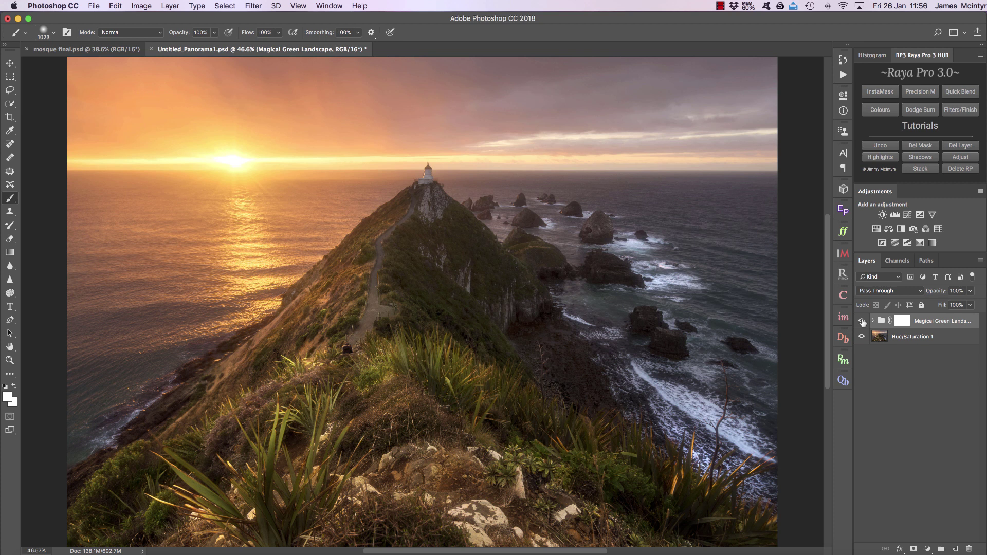
pyautogui.click(862, 322)
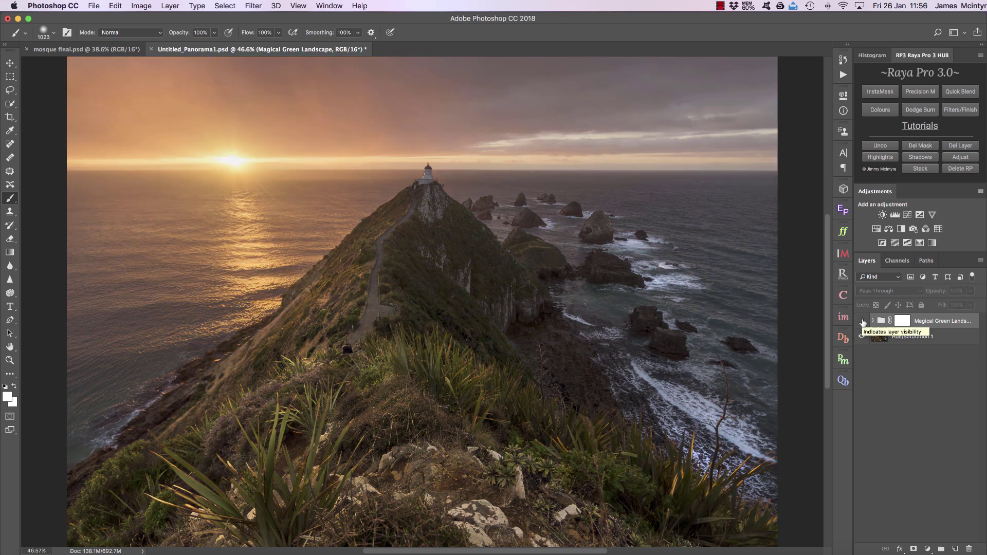
pyautogui.click(862, 321)
pyautogui.click(862, 321)
pyautogui.click(862, 321)
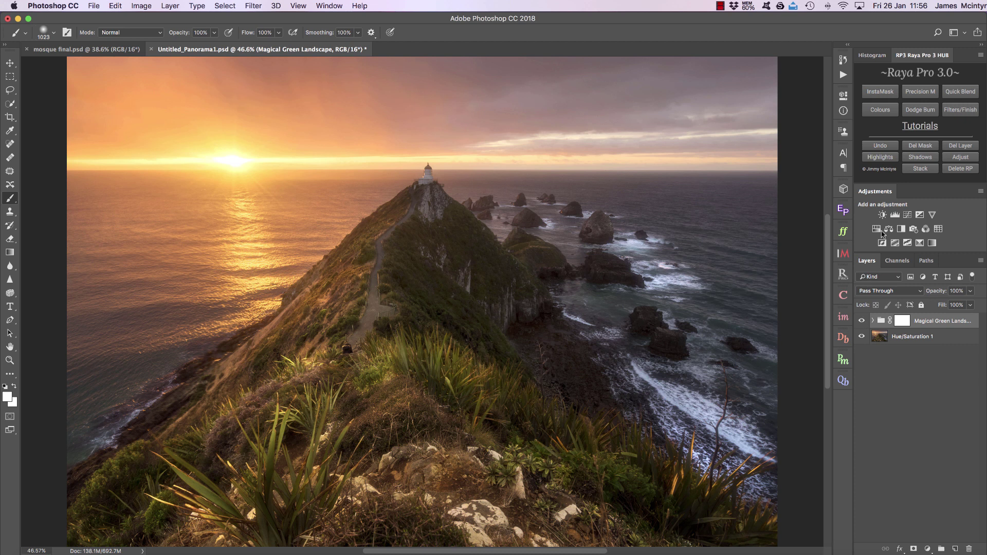
# - Reopen the RP3 Actions And Filters panel and start Reduce Noise on the lighthouse panorama
pyautogui.click(961, 110)
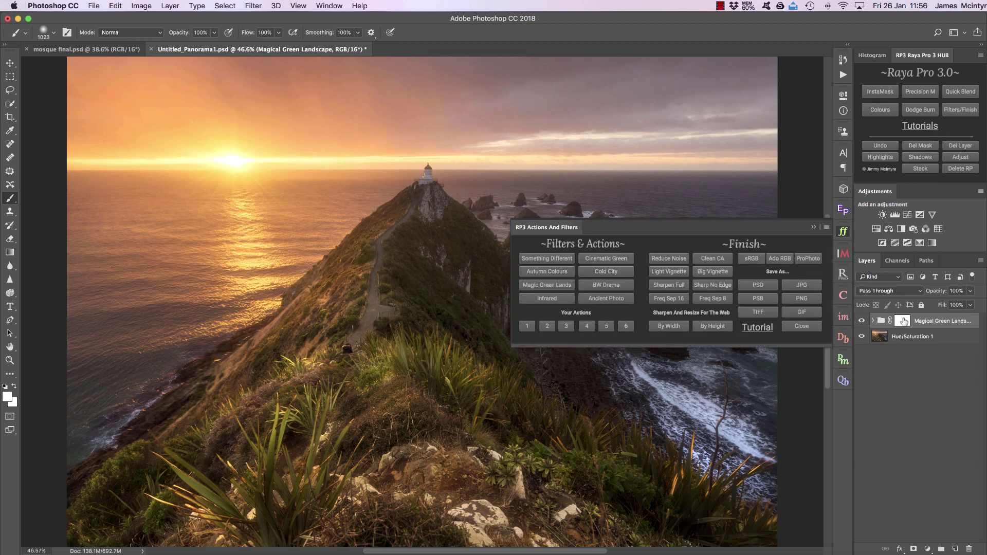
pyautogui.click(872, 321)
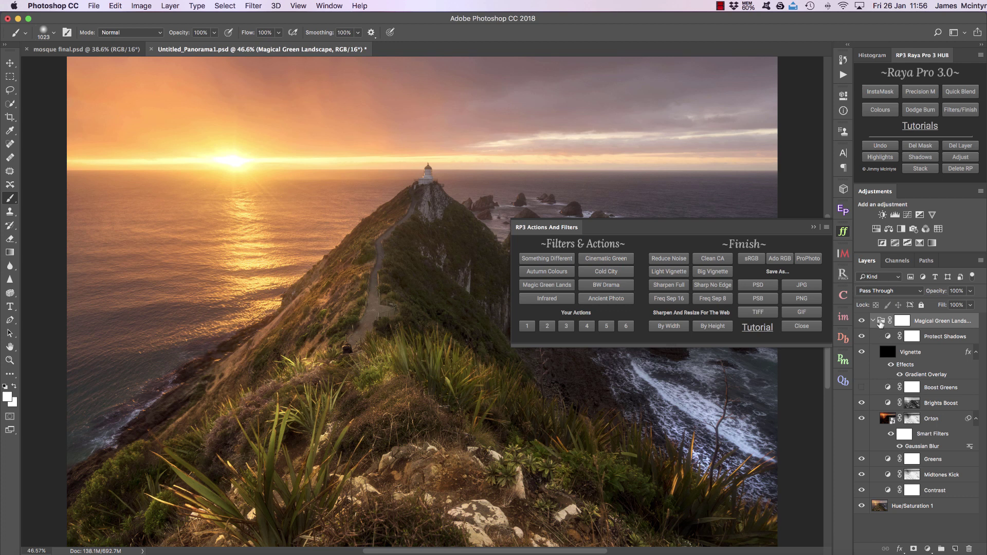
pyautogui.click(873, 322)
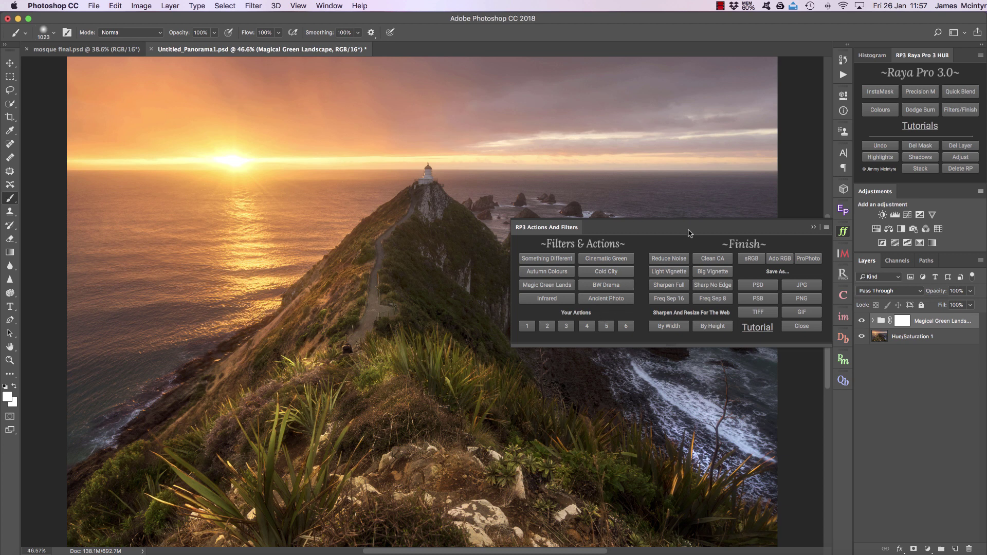
pyautogui.click(669, 259)
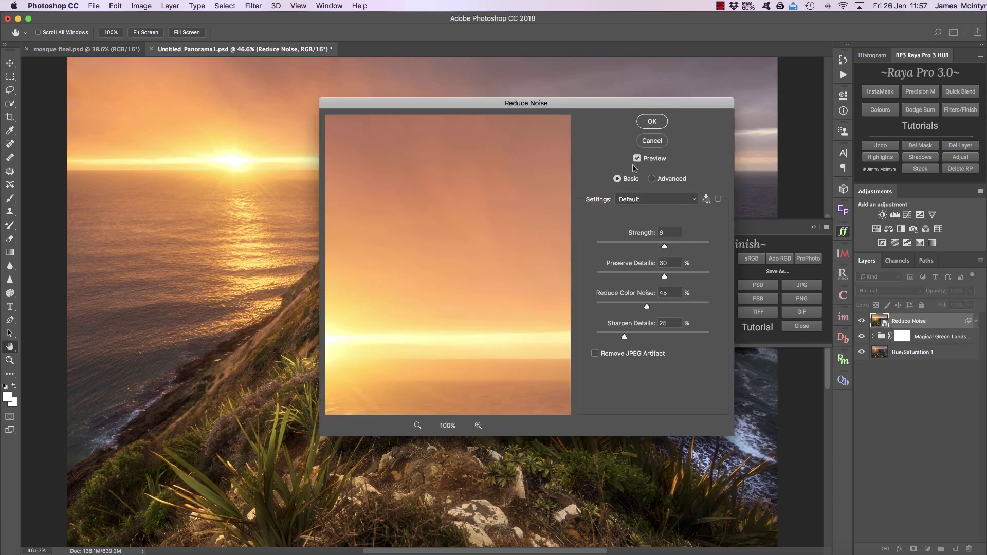
# - Accept Reduce Noise at Strength 6 and 60% Preserve Details, then compare the layer on and off
pyautogui.click(655, 122)
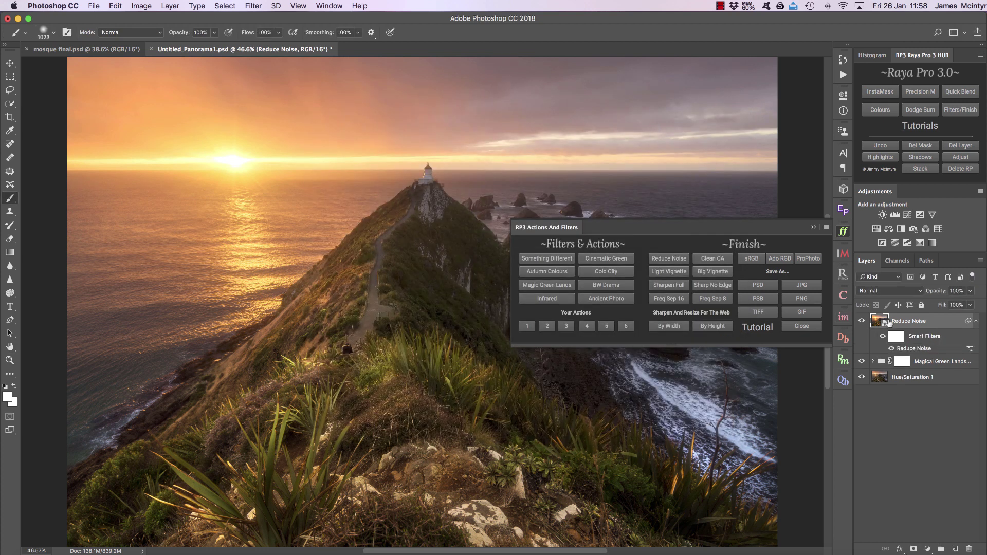
pyautogui.click(861, 322)
pyautogui.click(861, 321)
# - Switch to mosque final.psd, zoom in on the dome edges, and float the RP3 Actions And Filters panel
pyautogui.click(72, 50)
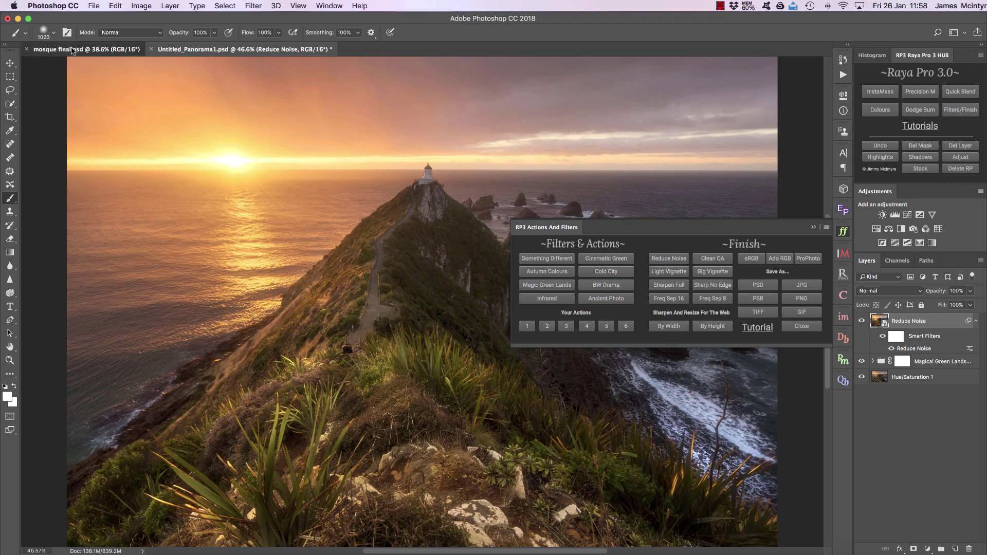
pyautogui.click(6, 362)
pyautogui.click(744, 209)
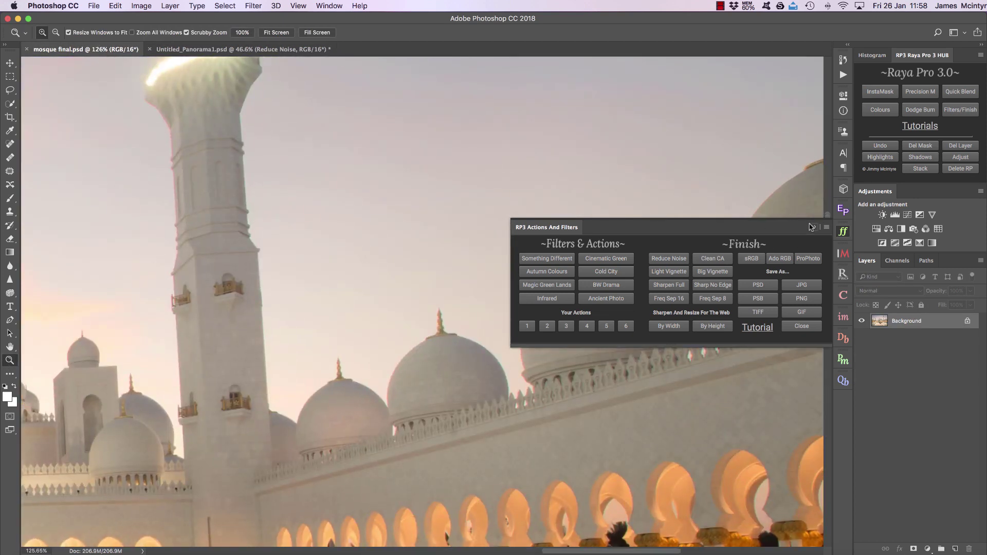
pyautogui.click(811, 226)
pyautogui.click(565, 350)
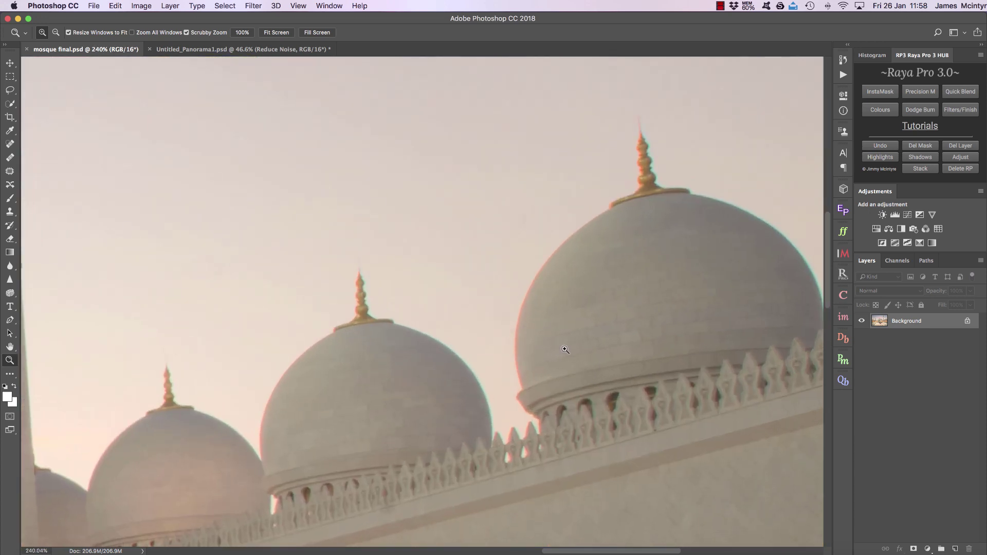
pyautogui.click(960, 110)
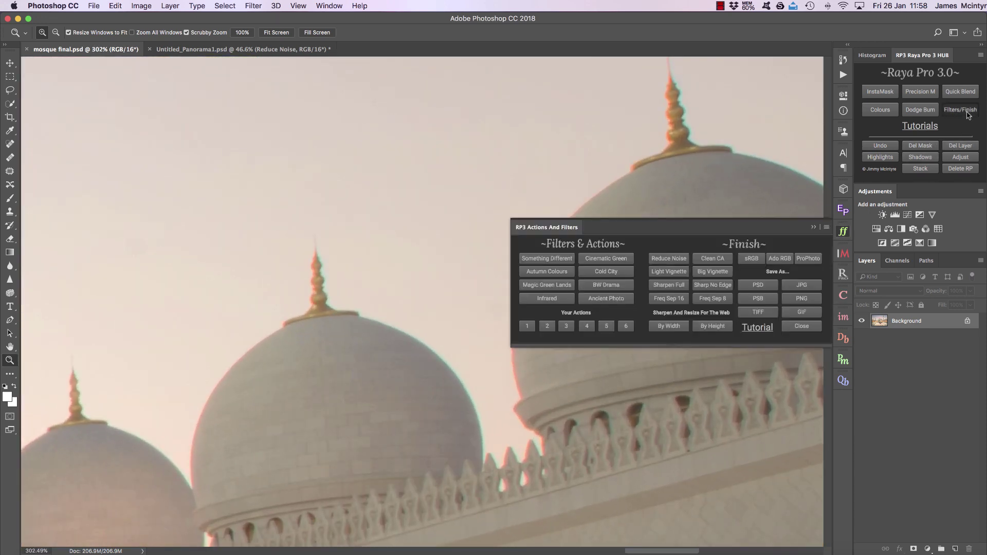
pyautogui.moveTo(554, 227); pyautogui.dragTo(175, 127)
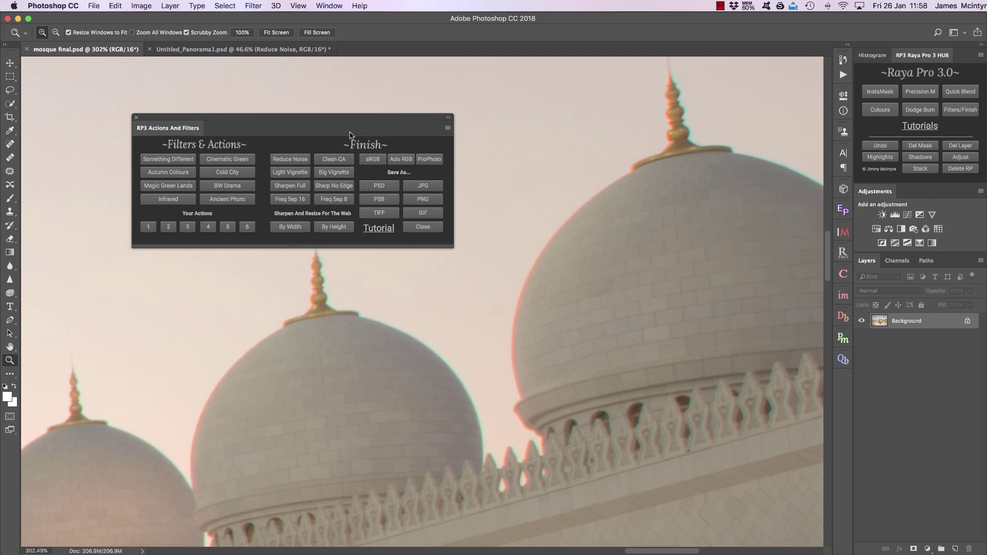
# - Run Clean CA and settle the Gaussian Blur radius at 20.4 pixels
pyautogui.click(334, 160)
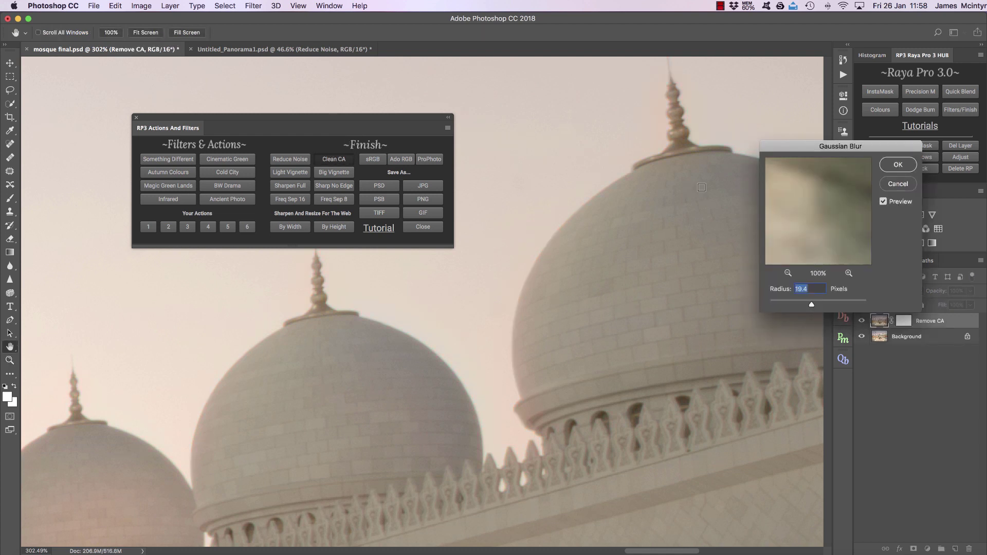
pyautogui.moveTo(811, 304); pyautogui.dragTo(745, 301)
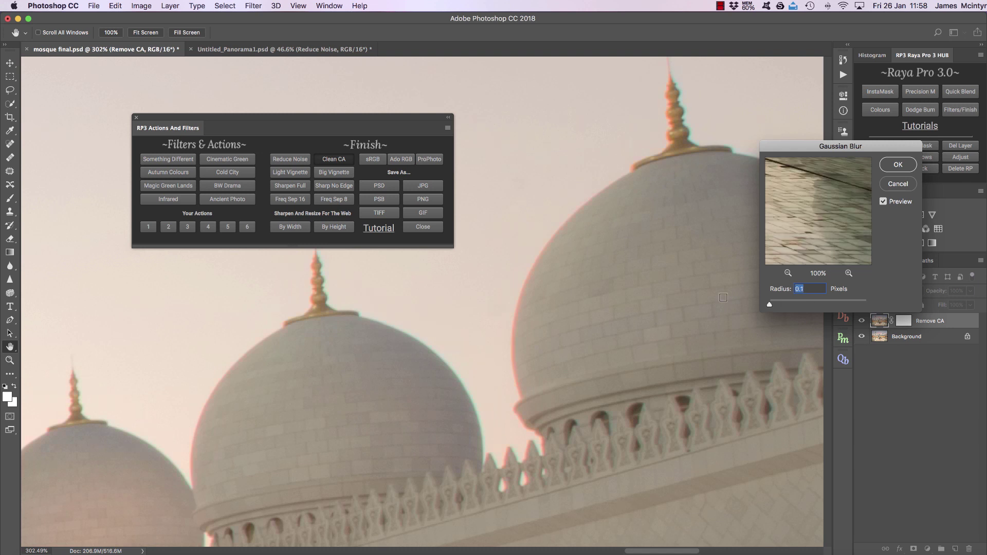
pyautogui.moveTo(770, 304); pyautogui.dragTo(796, 305)
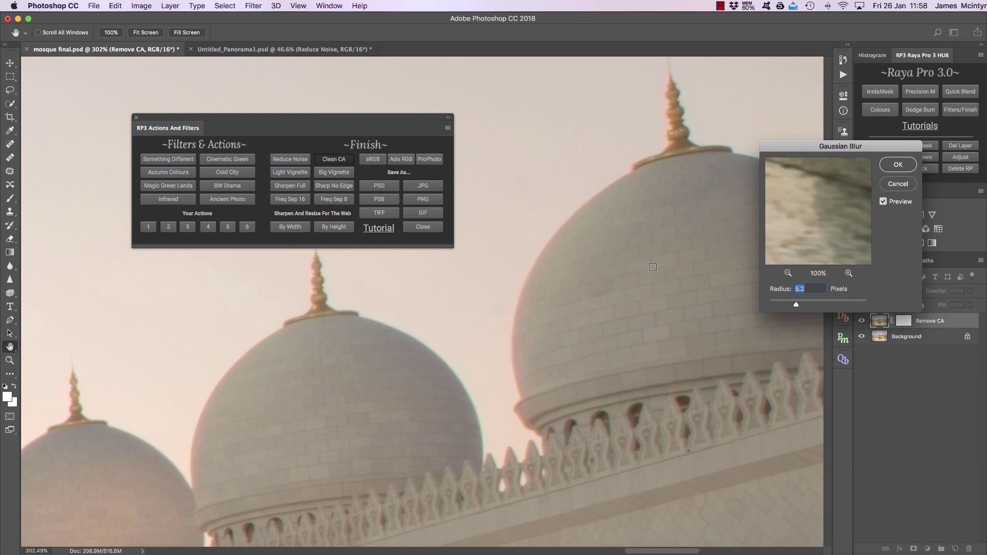
pyautogui.moveTo(797, 305); pyautogui.dragTo(813, 306)
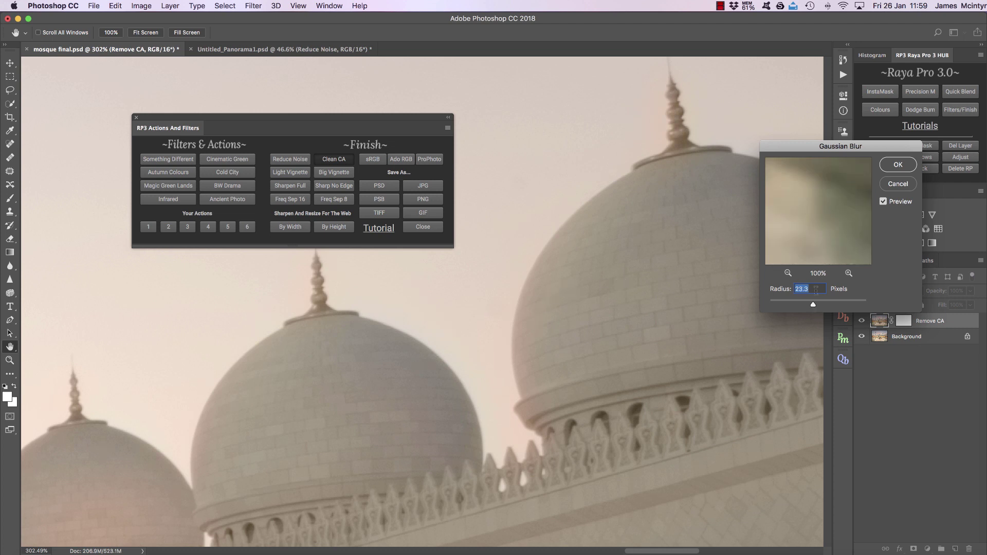
pyautogui.moveTo(813, 304); pyautogui.dragTo(816, 306)
pyautogui.moveTo(817, 306); pyautogui.dragTo(812, 306)
# - Apply the 20.4-pixel blur, shrink the brush to about 37 px, and compare Remove CAt on and off
pyautogui.click(898, 165)
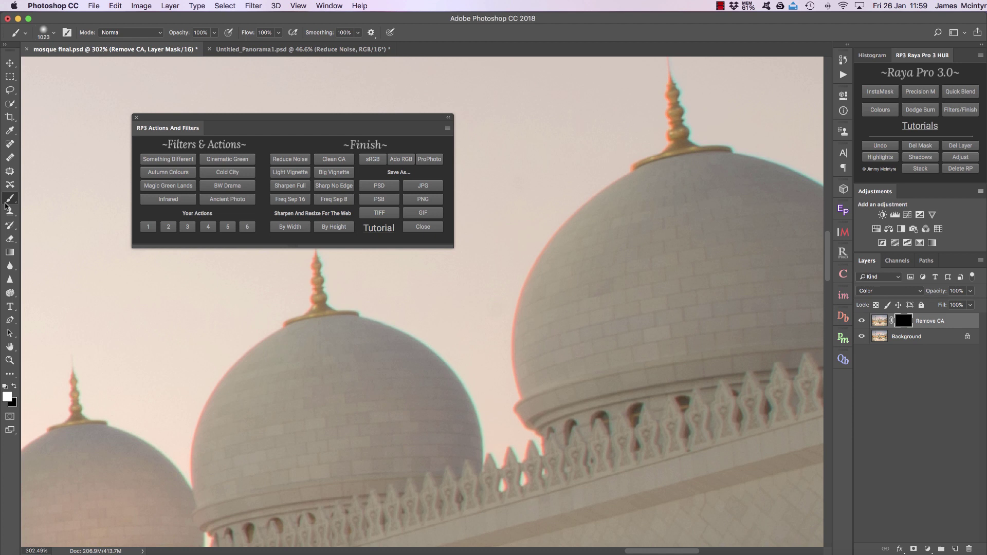
pyautogui.moveTo(630, 340); pyautogui.dragTo(319, 341)
pyautogui.moveTo(606, 331); pyautogui.dragTo(465, 338)
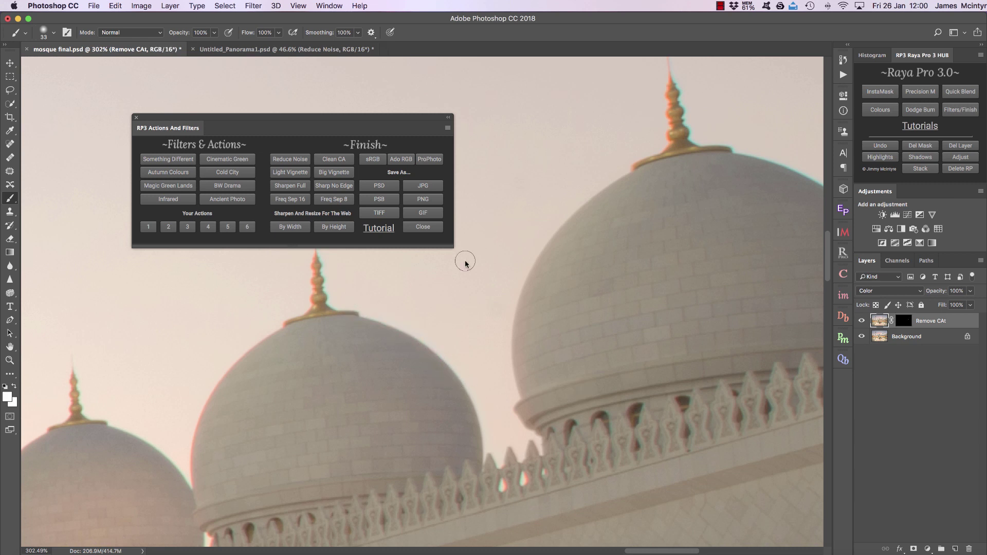
pyautogui.click(861, 320)
pyautogui.click(861, 320)
pyautogui.click(862, 321)
pyautogui.click(861, 321)
# - Fit the photo on screen, apply Sharpen Full with High Pass radius 4.0, then delete that layer
pyautogui.press('super+0')
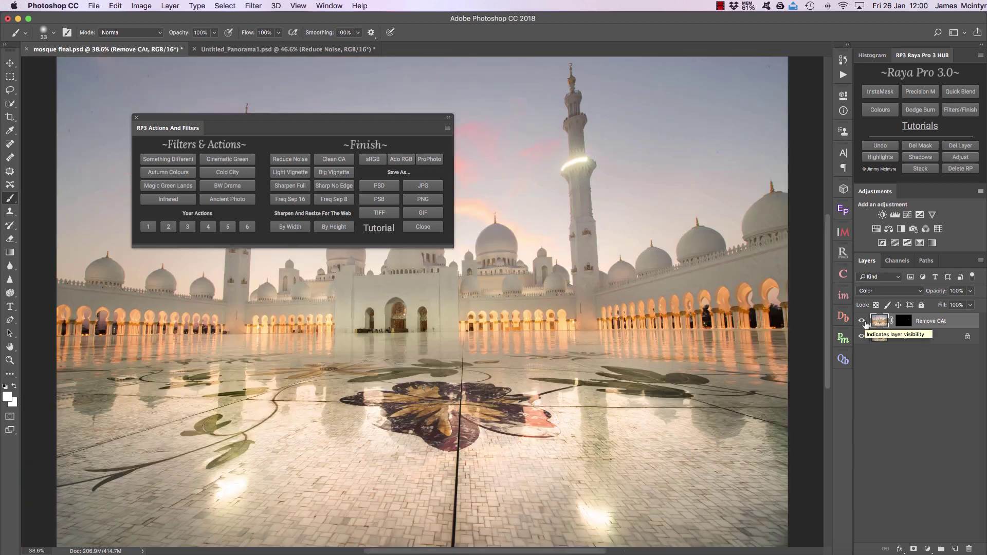
pyautogui.click(282, 189)
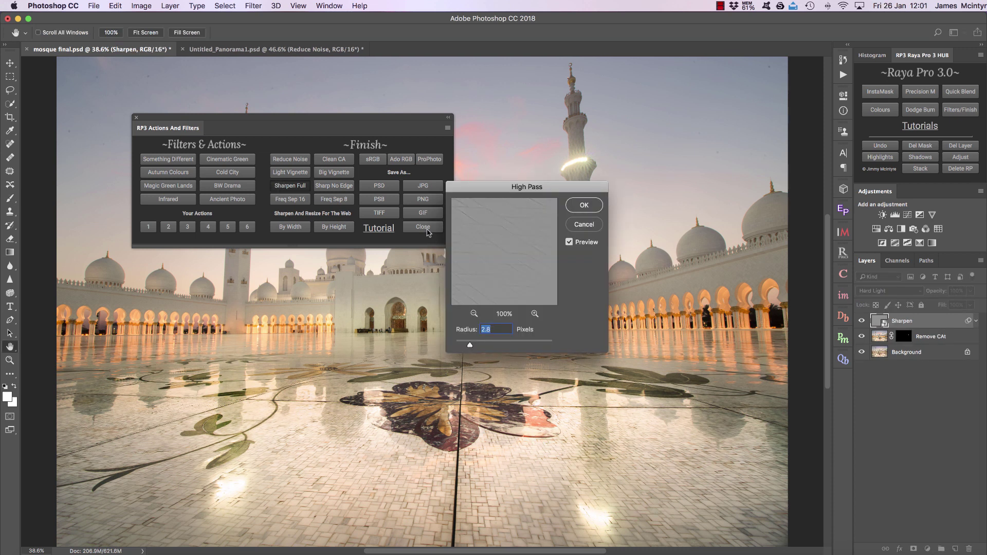
pyautogui.click(488, 342)
pyautogui.moveTo(489, 344); pyautogui.dragTo(485, 346)
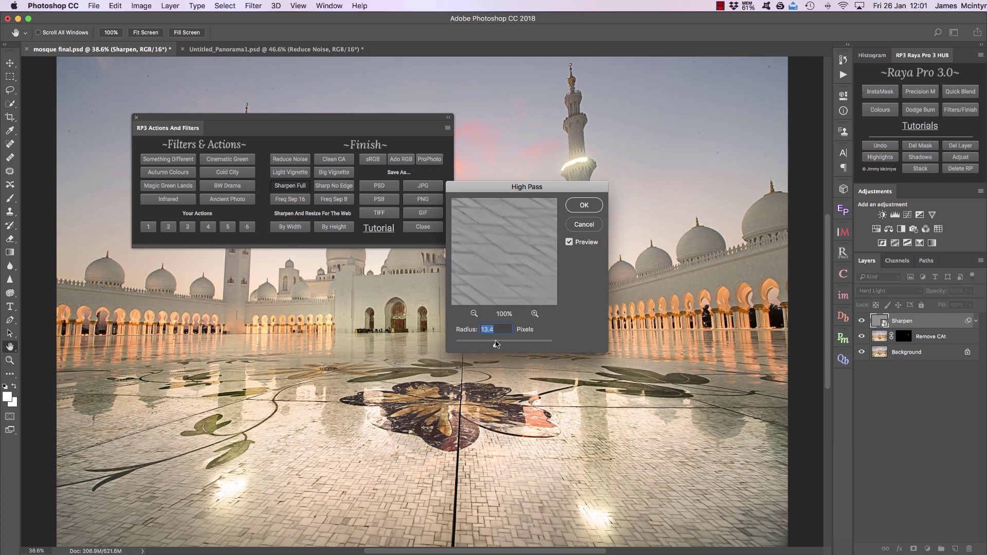
pyautogui.click(584, 208)
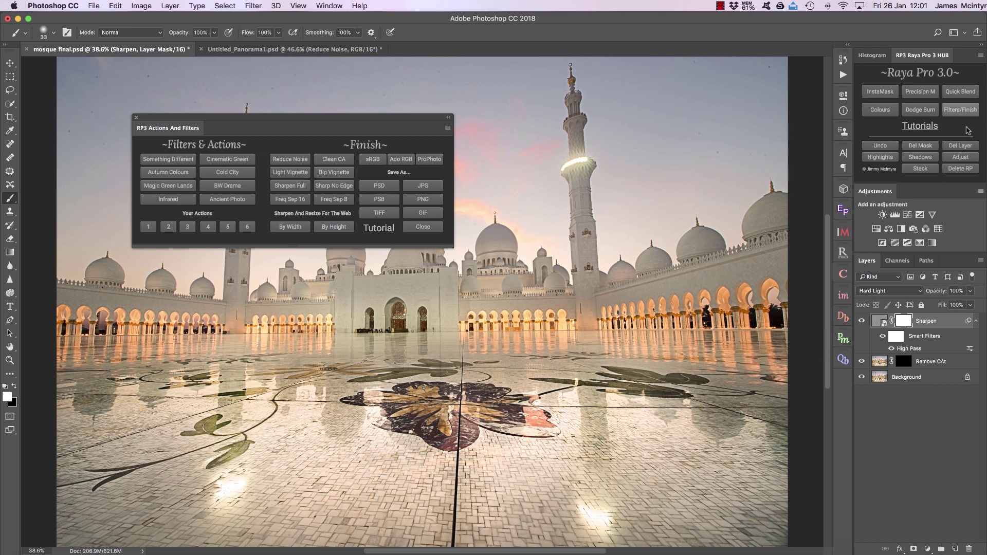
pyautogui.click(960, 145)
# - Dock the floating RP3 Actions And Filters panel back on the right-hand side
pyautogui.moveTo(184, 129); pyautogui.dragTo(843, 383)
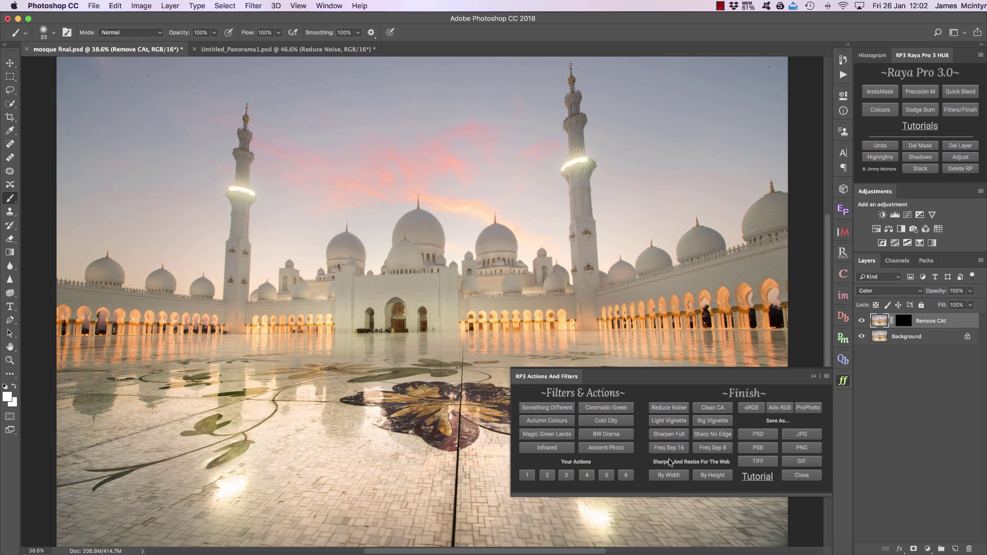
# - Run Sharpen And Resize For The Web By Width at 1000 pixels
pyautogui.click(667, 475)
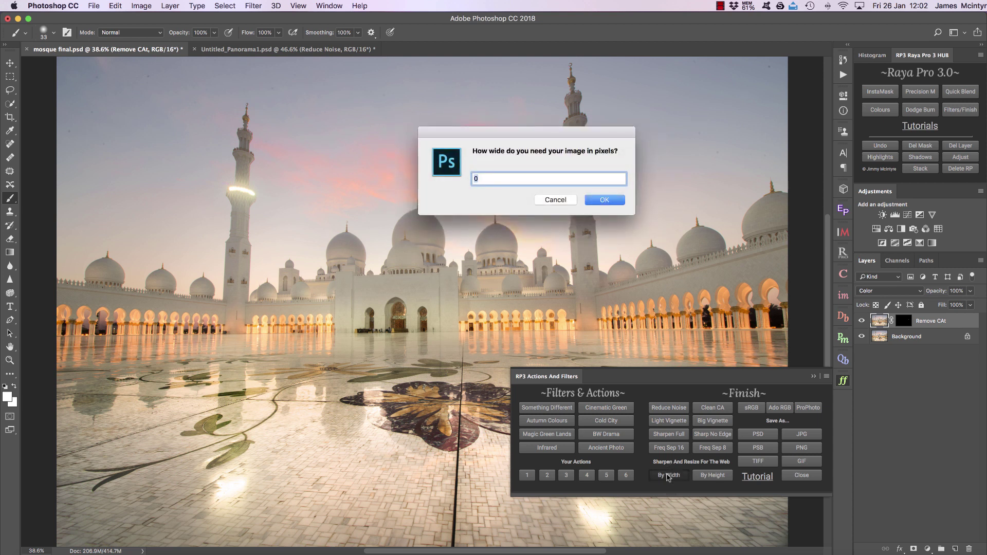
pyautogui.write('1000')
pyautogui.press('Return')
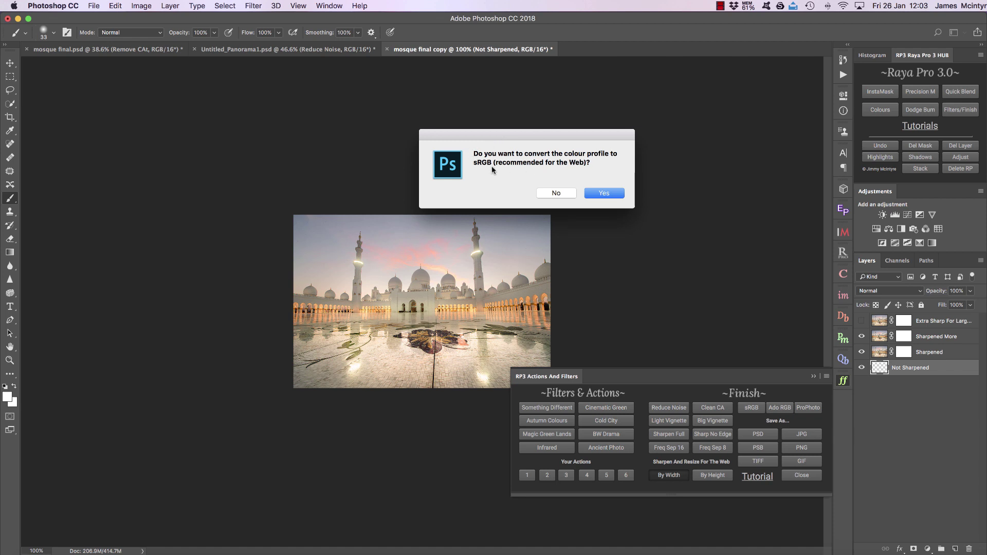
# - Convert the web copy to sRGB, acknowledge Sharpening Complete, and turn on Extra Sharp For Larger Images
pyautogui.click(604, 194)
pyautogui.click(605, 194)
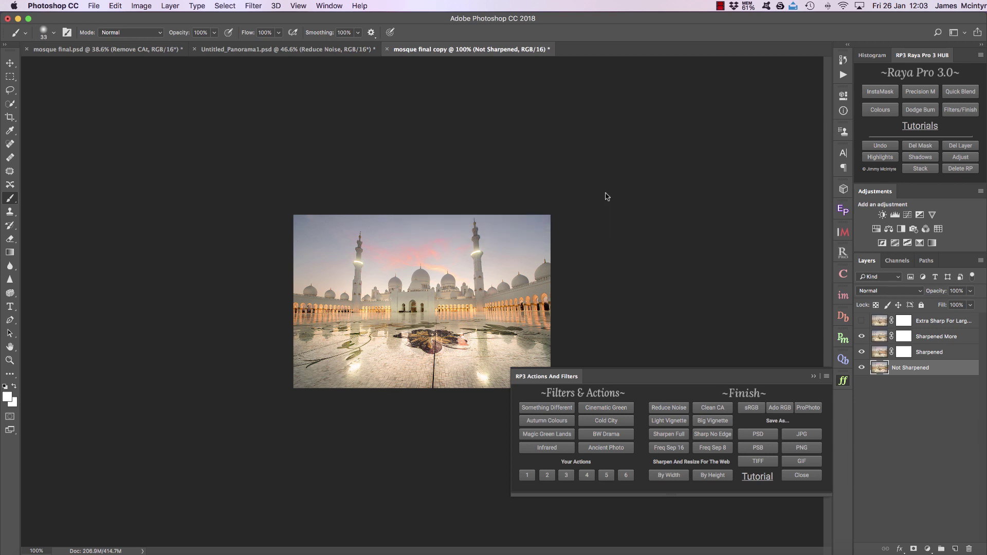
pyautogui.click(862, 321)
pyautogui.press('super+0')
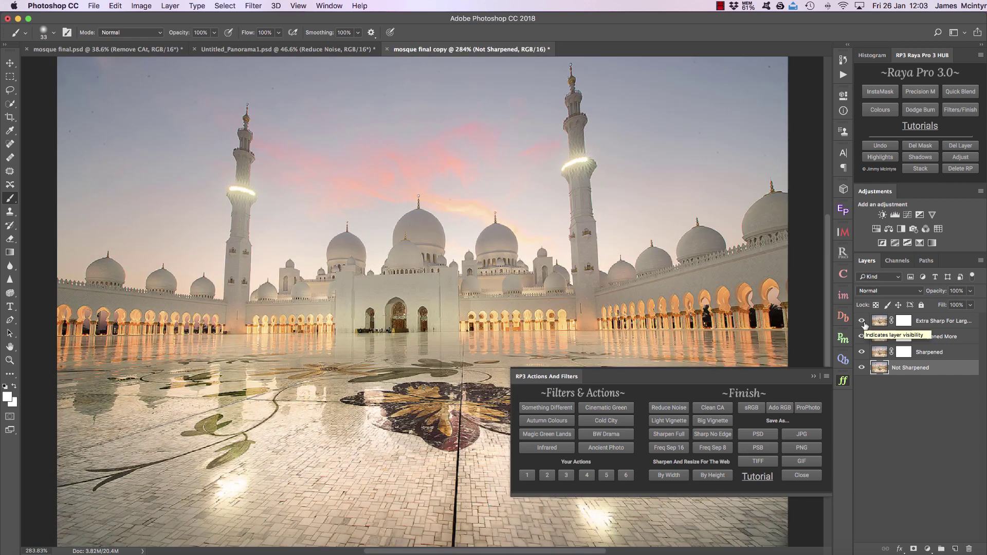
# - Compare sharpening by hiding then re-showing Extra Sharp, Sharpened More and Sharpened, viewed at 100%
pyautogui.click(869, 322)
pyautogui.click(861, 321)
pyautogui.click(861, 336)
pyautogui.click(861, 351)
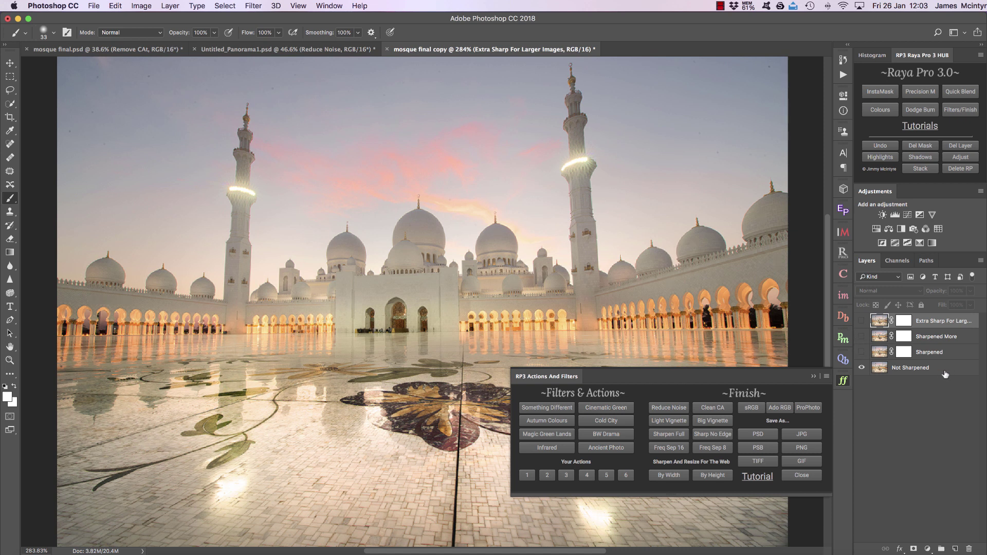
pyautogui.click(862, 352)
pyautogui.click(862, 337)
pyautogui.click(862, 323)
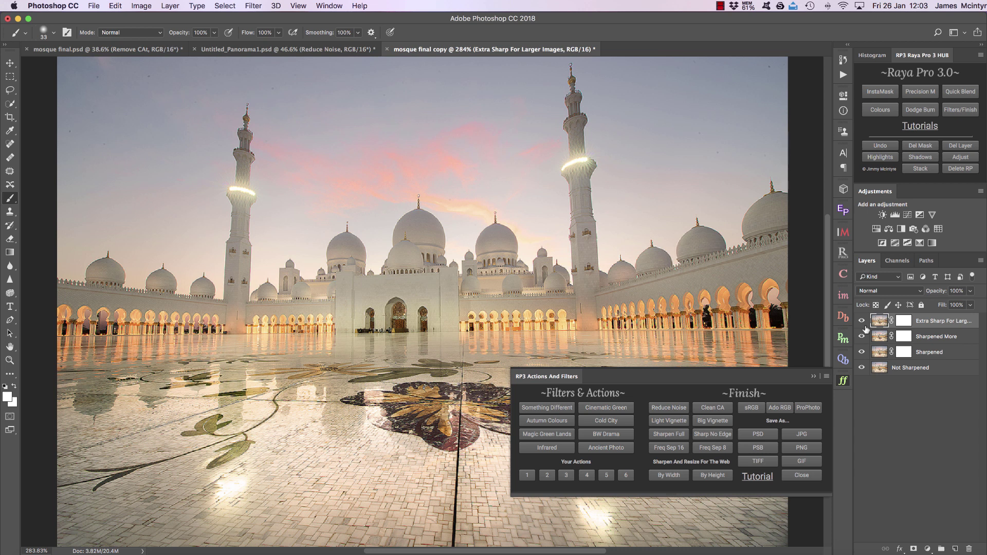
pyautogui.press('super+1')
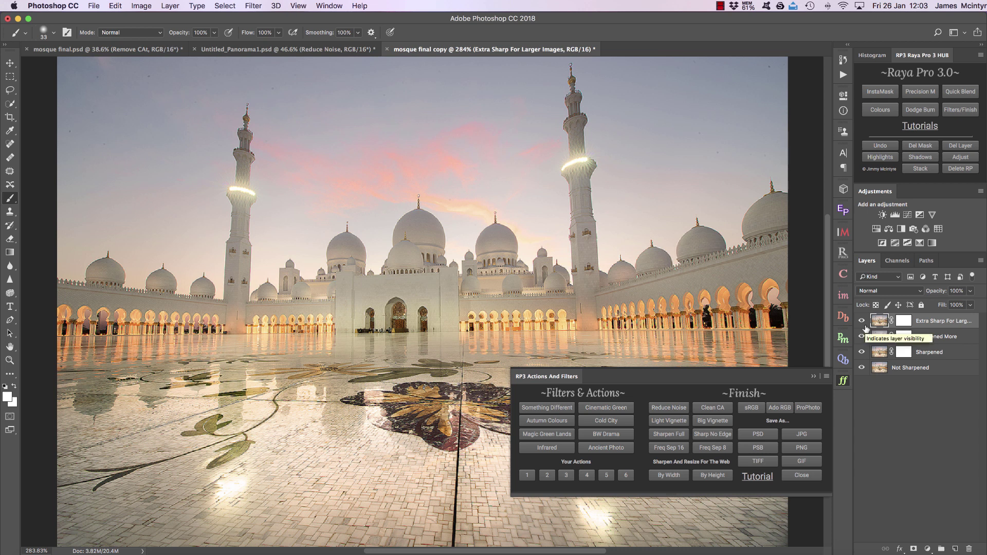